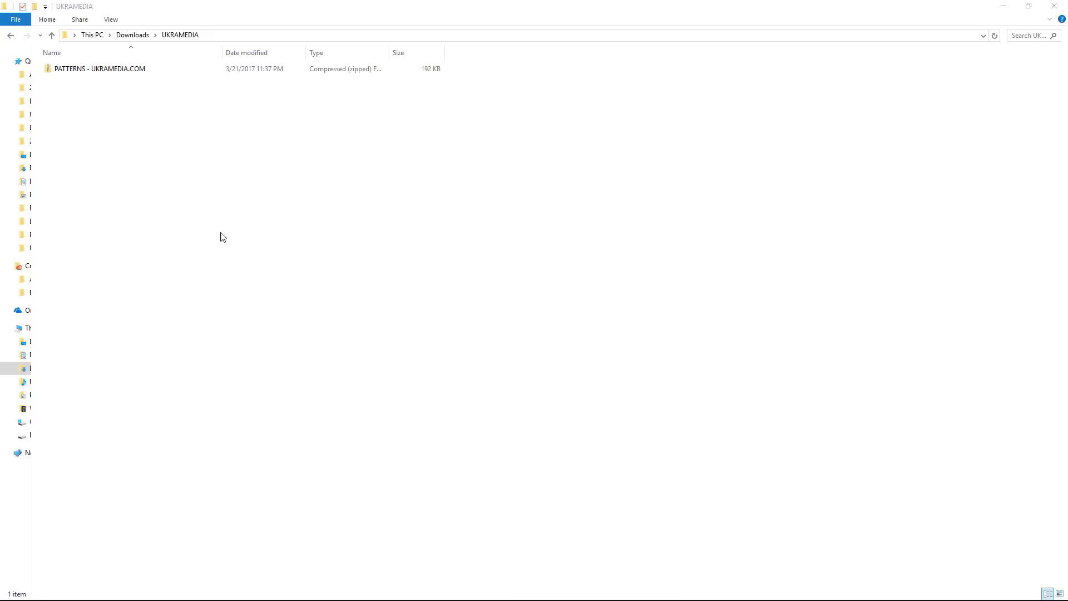
- Extract the PATTERNS - UKRAMEDIA.COM zip to its suggested same-named folder in UKRAMEDIA
{"action": "left_click", "coordinate": [150, 72]}
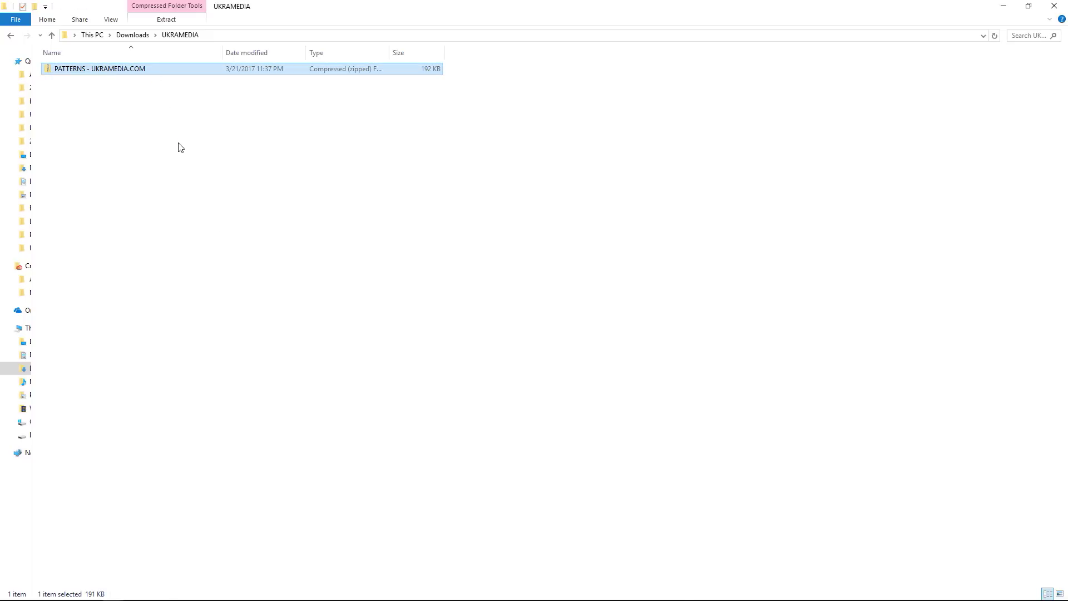
{"action": "right_click", "coordinate": [133, 74]}
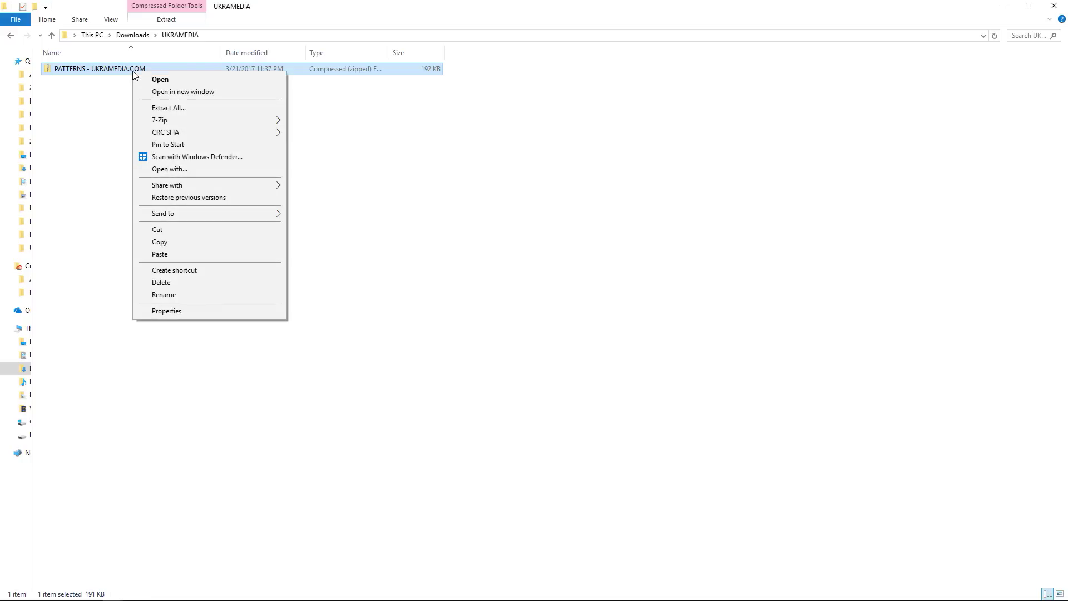
{"action": "left_click", "coordinate": [172, 108]}
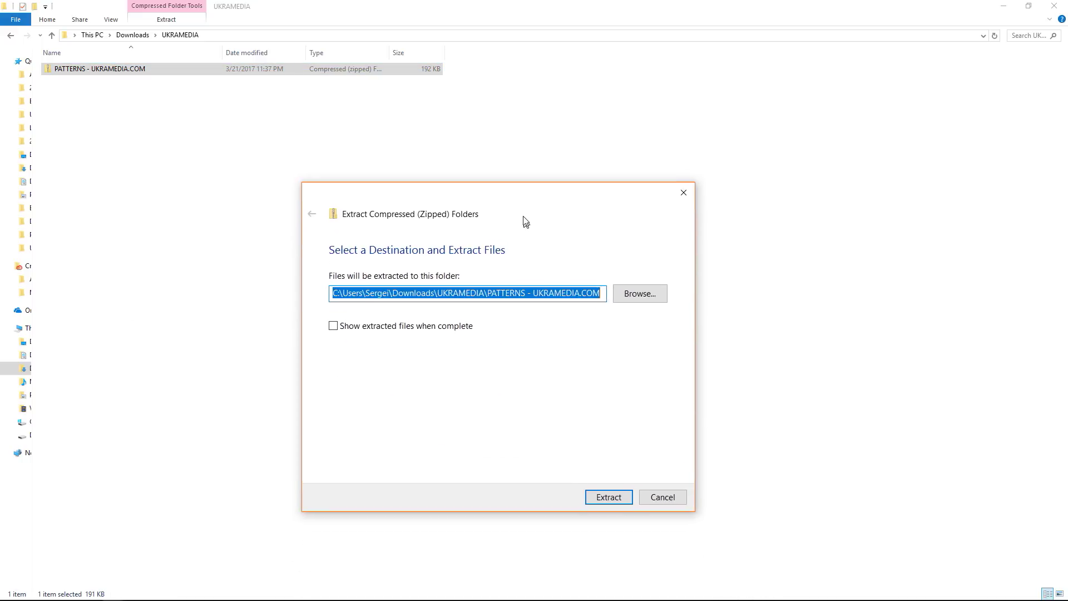
{"action": "left_click", "coordinate": [607, 471]}
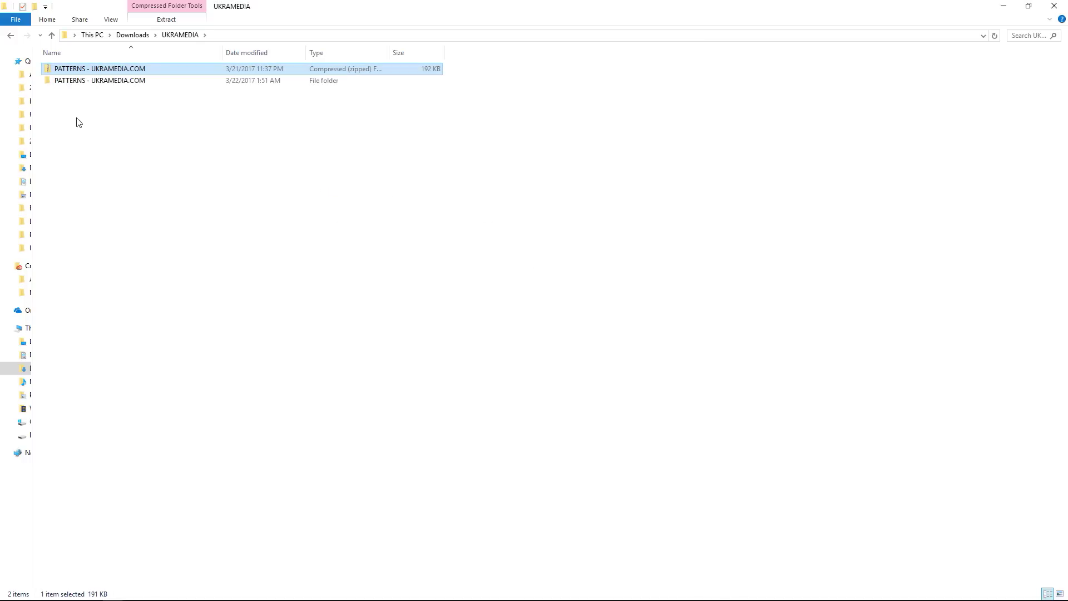
- Select the inner PATTERNS - UKRAMEDIA.COM folder and bring up the After Effects Presets folder
{"action": "left_click", "coordinate": [60, 82]}
{"action": "double_click", "coordinate": [61, 84]}
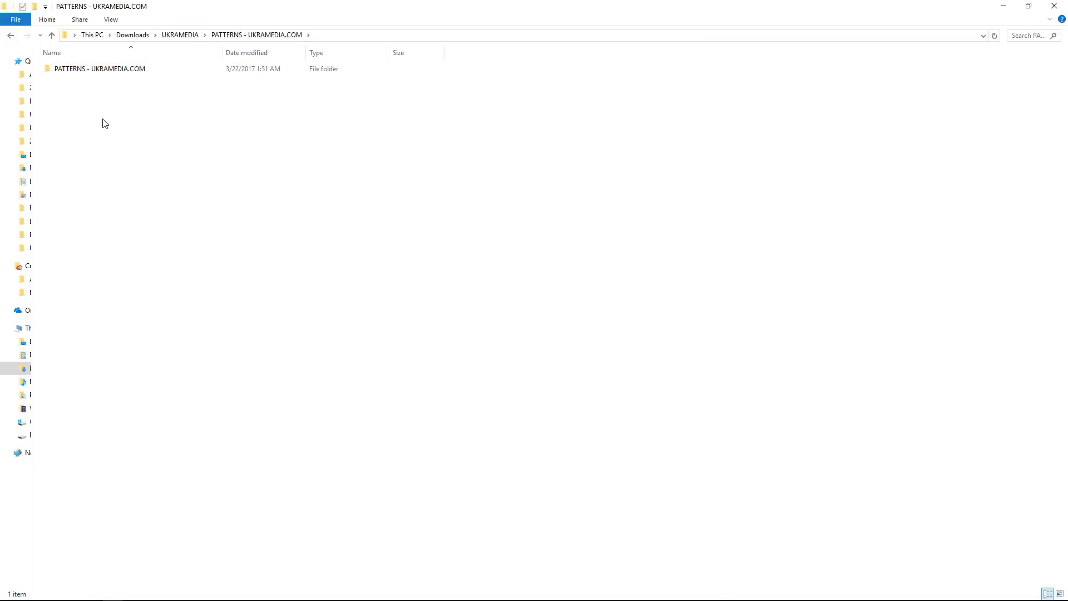
{"action": "left_click", "coordinate": [109, 71]}
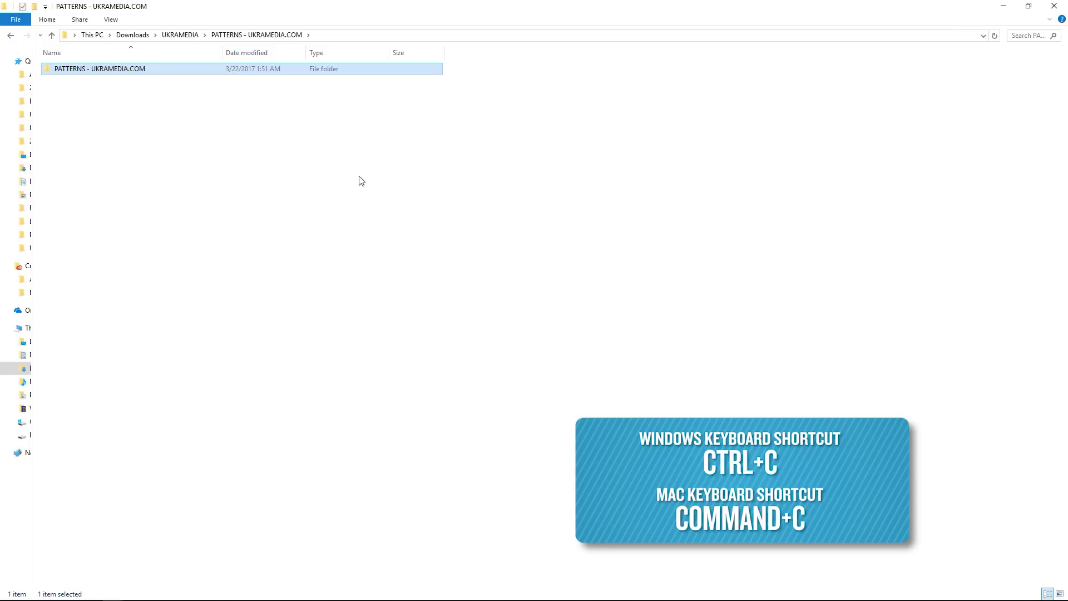
{"action": "left_click", "coordinate": [1007, 7]}
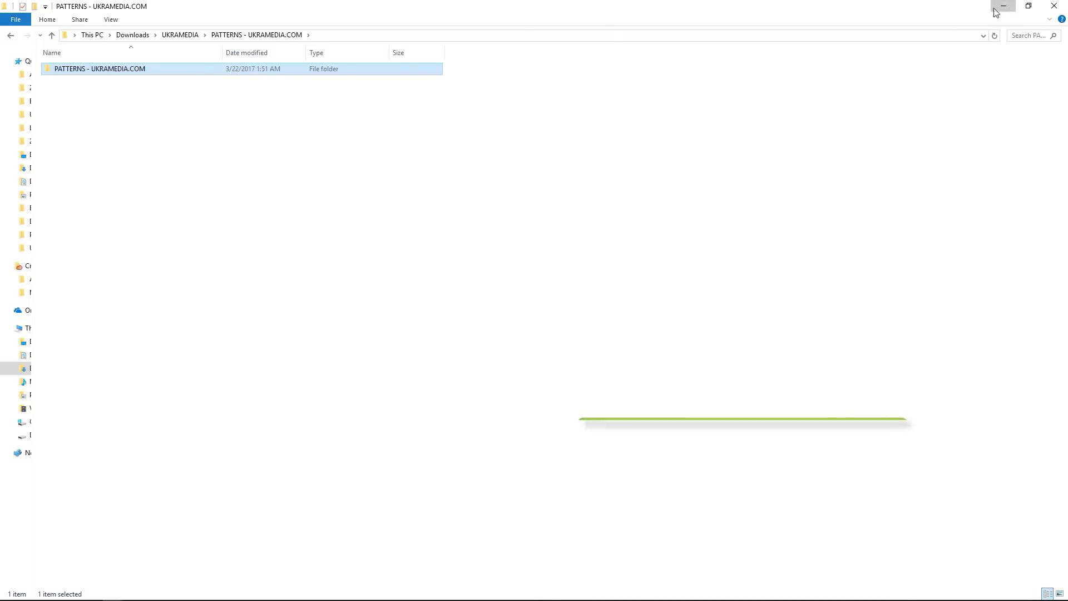
{"action": "left_click", "coordinate": [133, 42]}
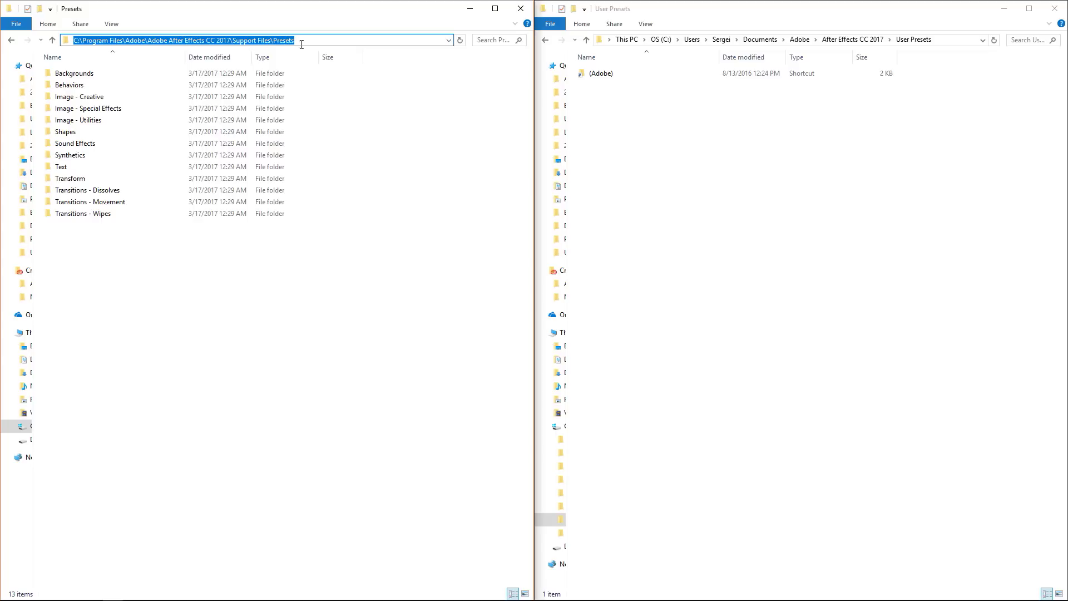
- Paste PATTERNS - UKRAMEDIA.COM into After Effects CC 2017's Presets folder and check its presets
{"action": "left_click", "coordinate": [214, 280]}
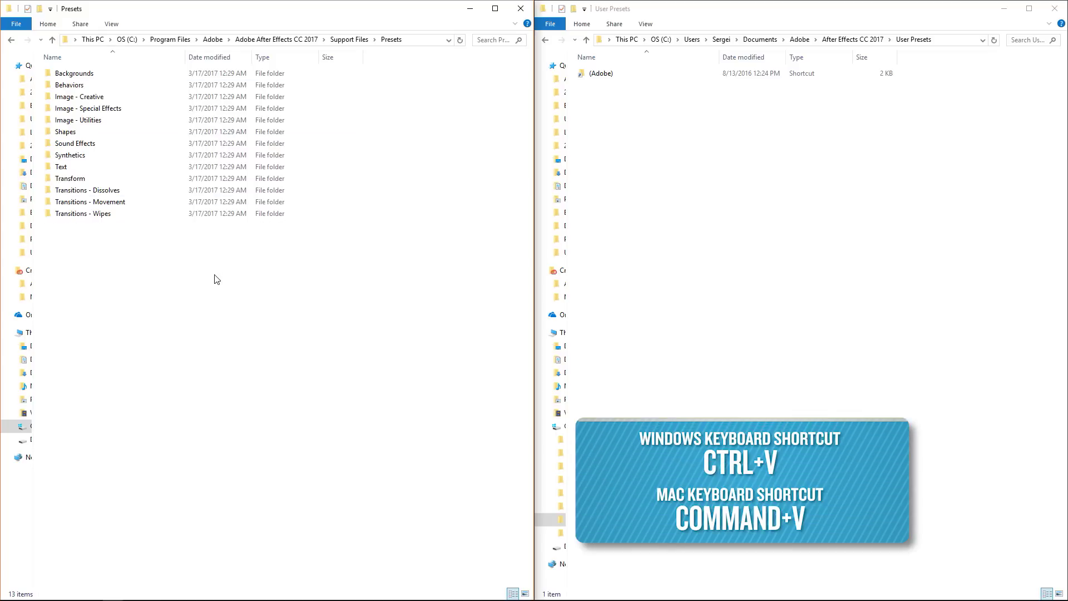
{"action": "key", "text": "ctrl+v"}
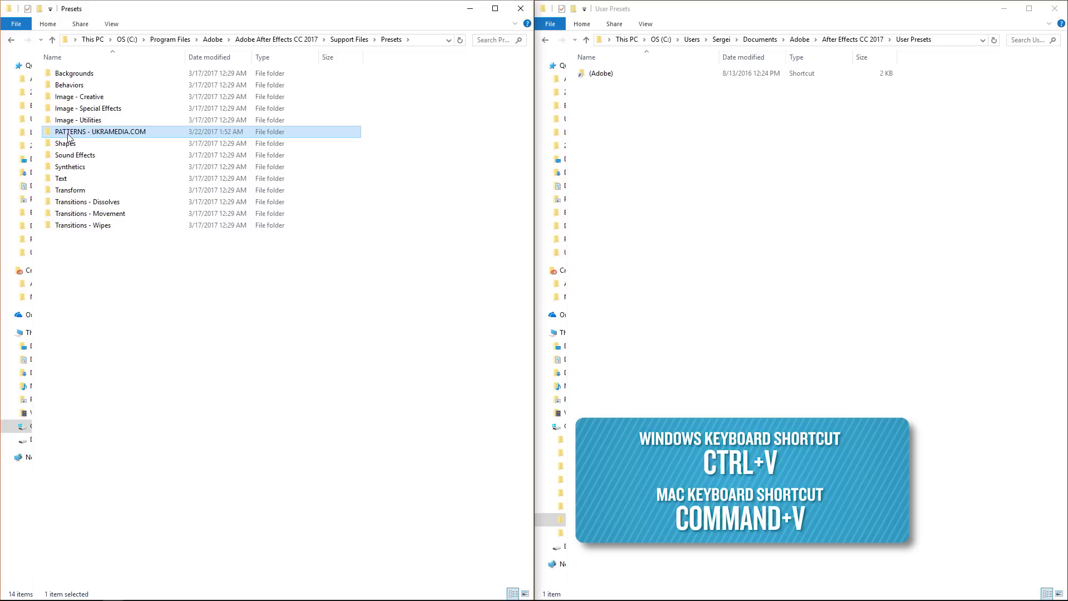
{"action": "double_click", "coordinate": [140, 133]}
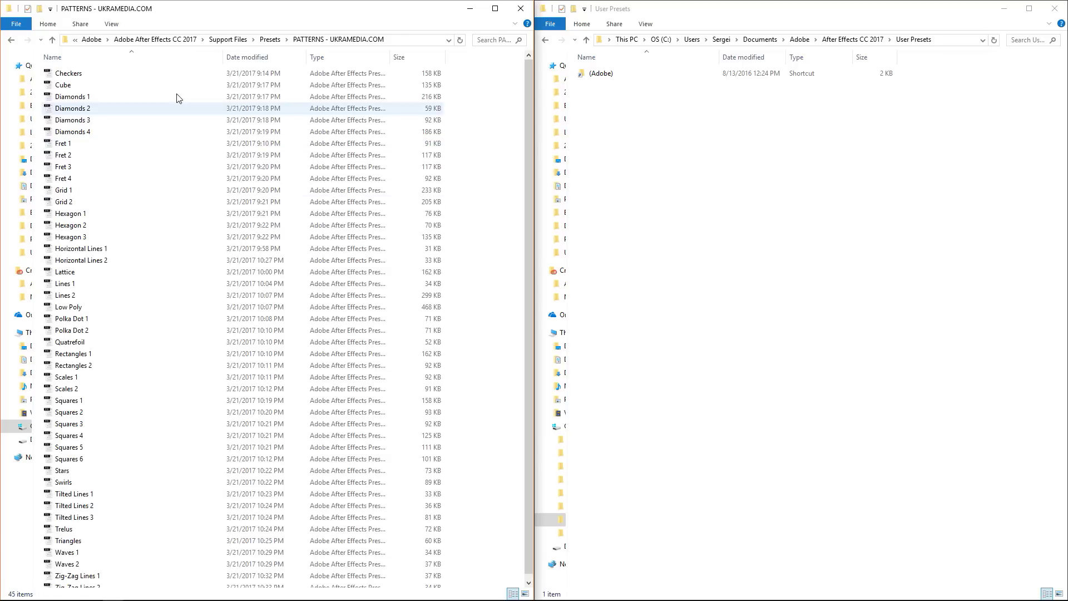
{"action": "left_click", "coordinate": [270, 39]}
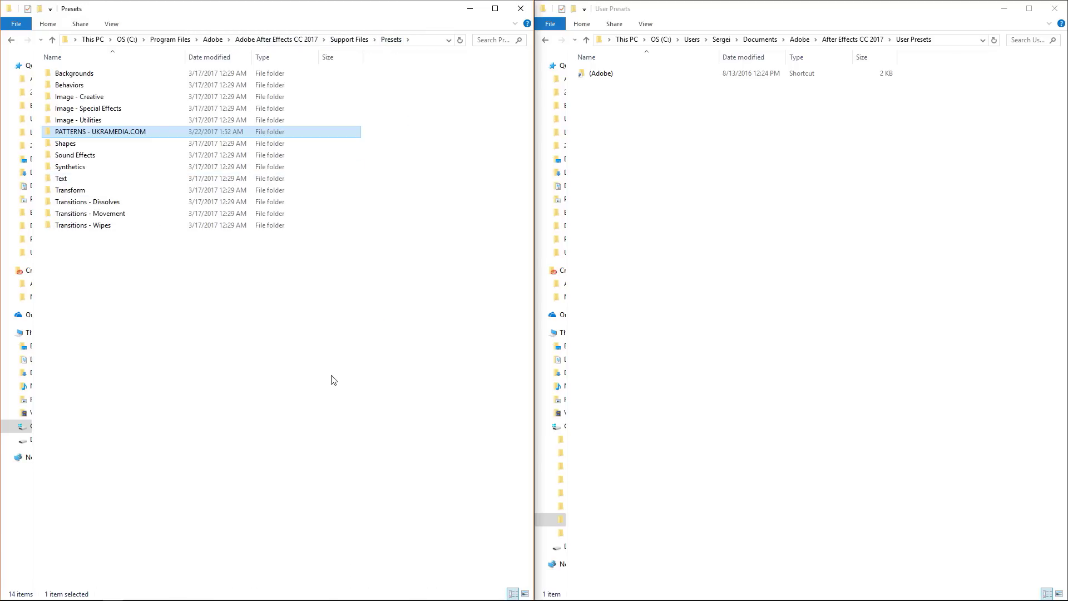
{"action": "left_click", "coordinate": [730, 232]}
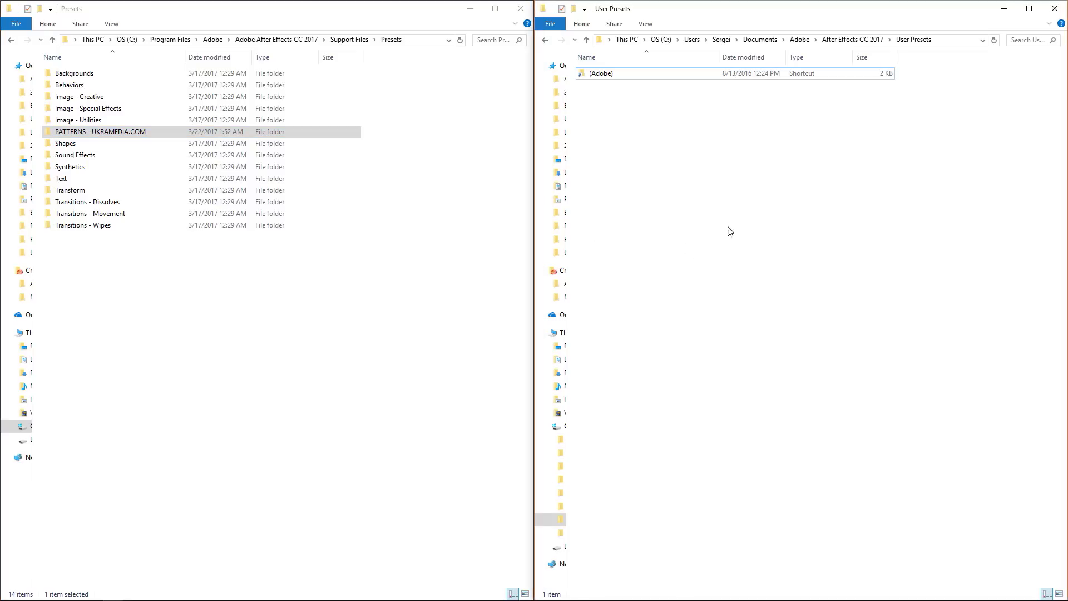
{"action": "left_click", "coordinate": [943, 40]}
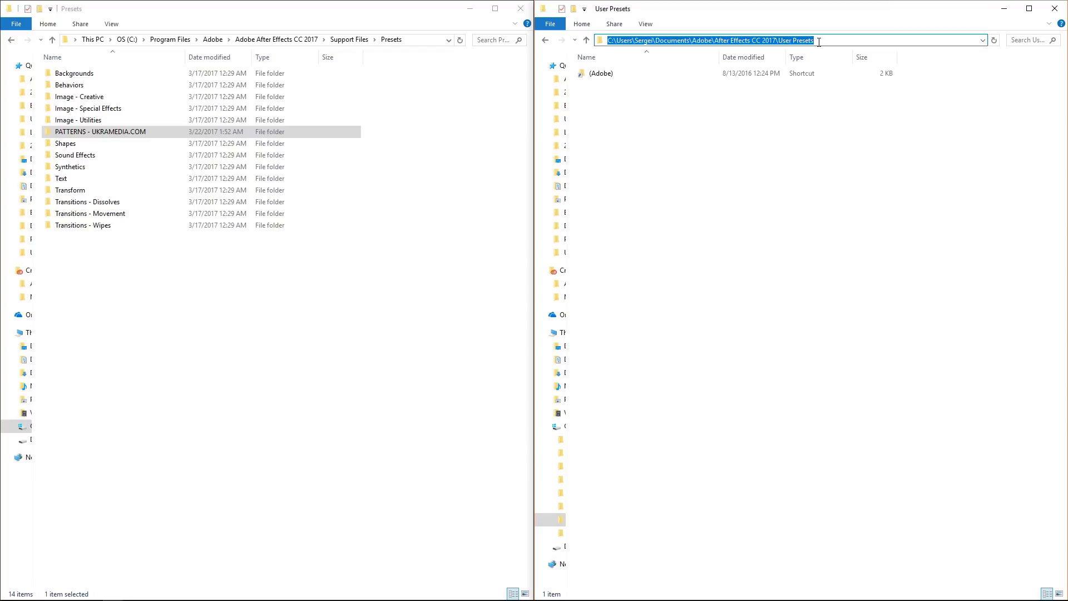
- Paste another copy of PATTERNS - UKRAMEDIA.COM into the After Effects User Presets folder
{"action": "left_click_drag", "start_coordinate": [819, 41], "coordinate": [779, 45]}
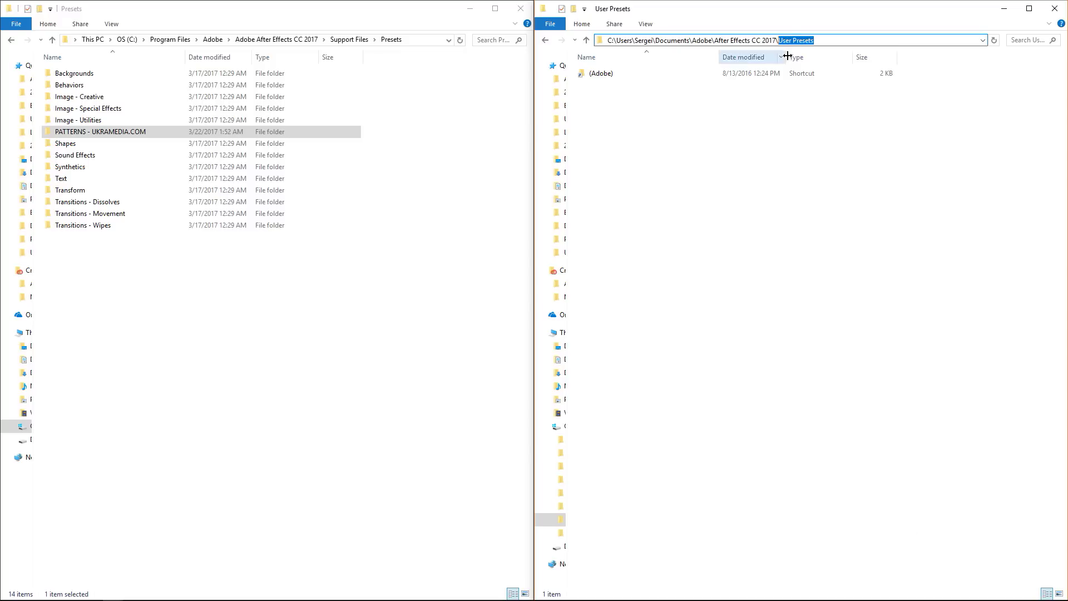
{"action": "left_click", "coordinate": [737, 144]}
{"action": "key", "text": "ctrl+v"}
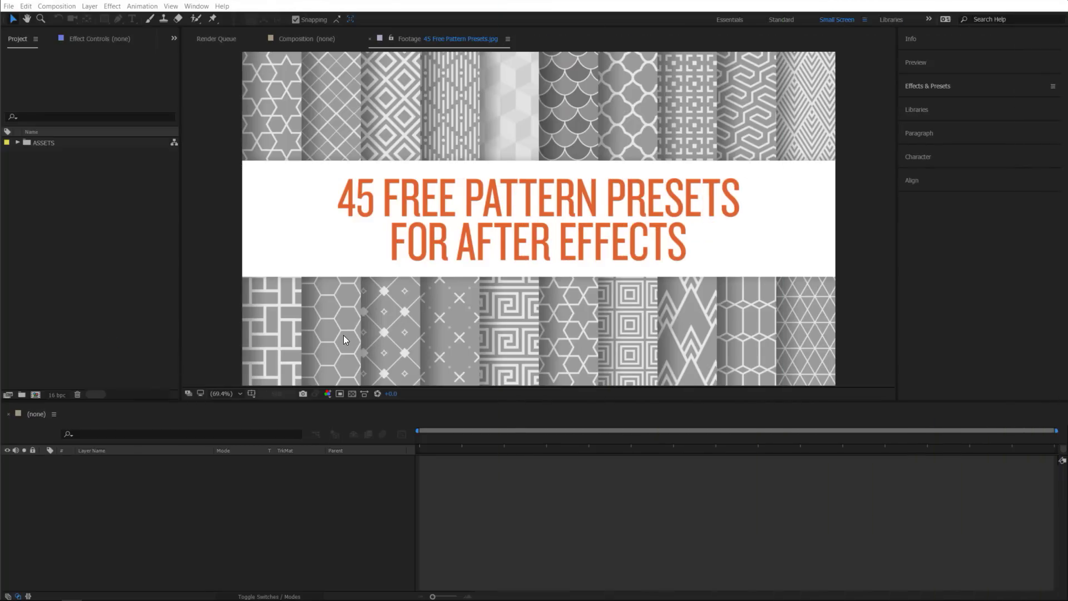
- Create a new 1920×1080, 29.97 fps composition named Patterns
{"action": "left_click", "coordinate": [35, 395]}
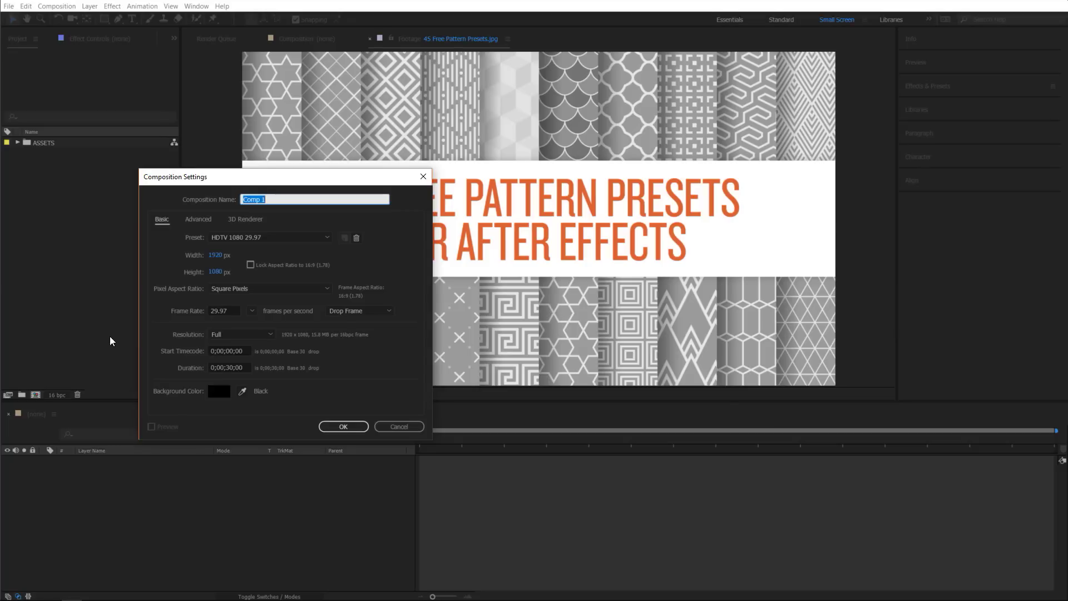
{"action": "type", "text": "Patterns"}
{"action": "key", "text": "Return"}
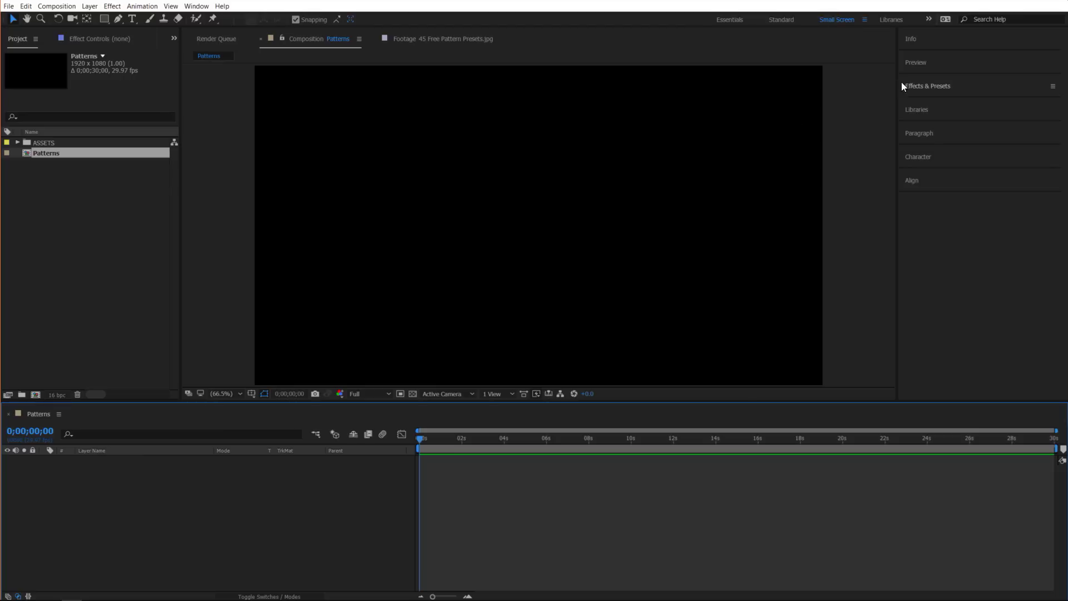
- Browse Effects & Presets to the PATTERNS - UKRAMEDIA.COM presets under Animation Presets
{"action": "left_click", "coordinate": [937, 85]}
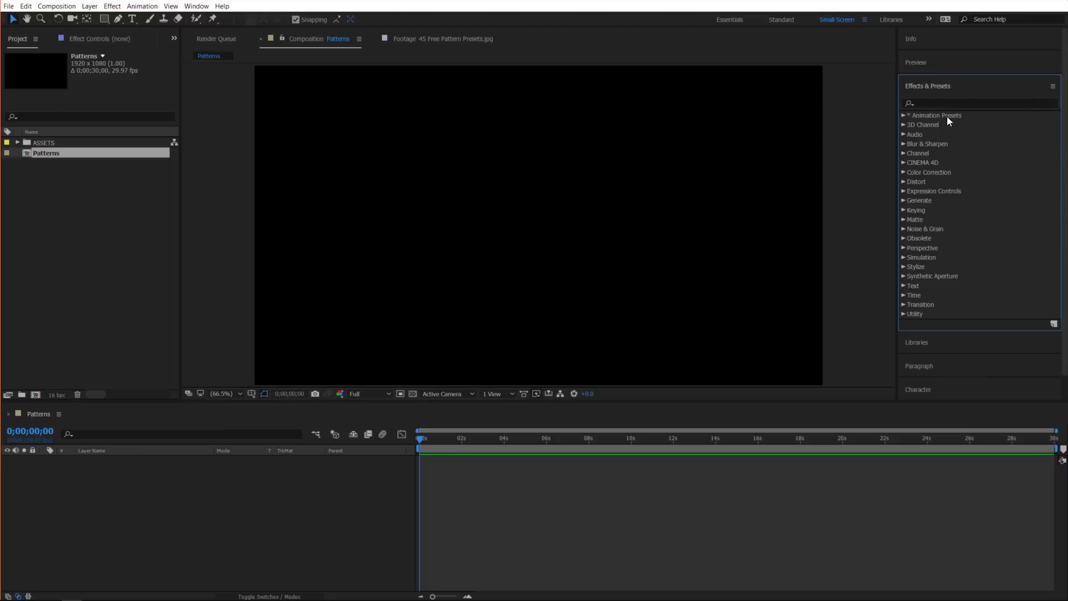
{"action": "left_click", "coordinate": [903, 115]}
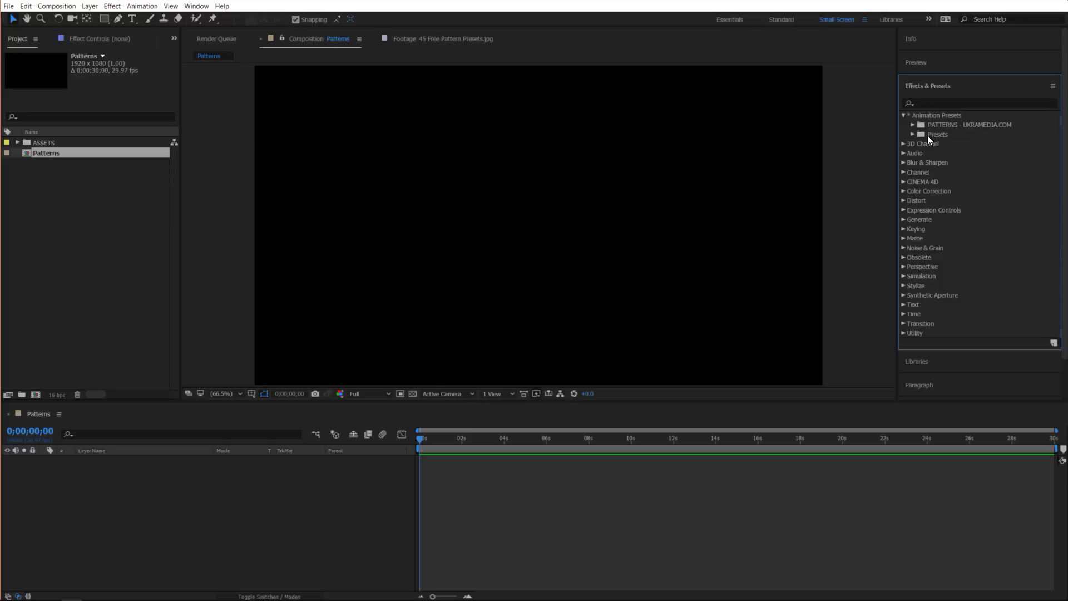
{"action": "left_click", "coordinate": [913, 134]}
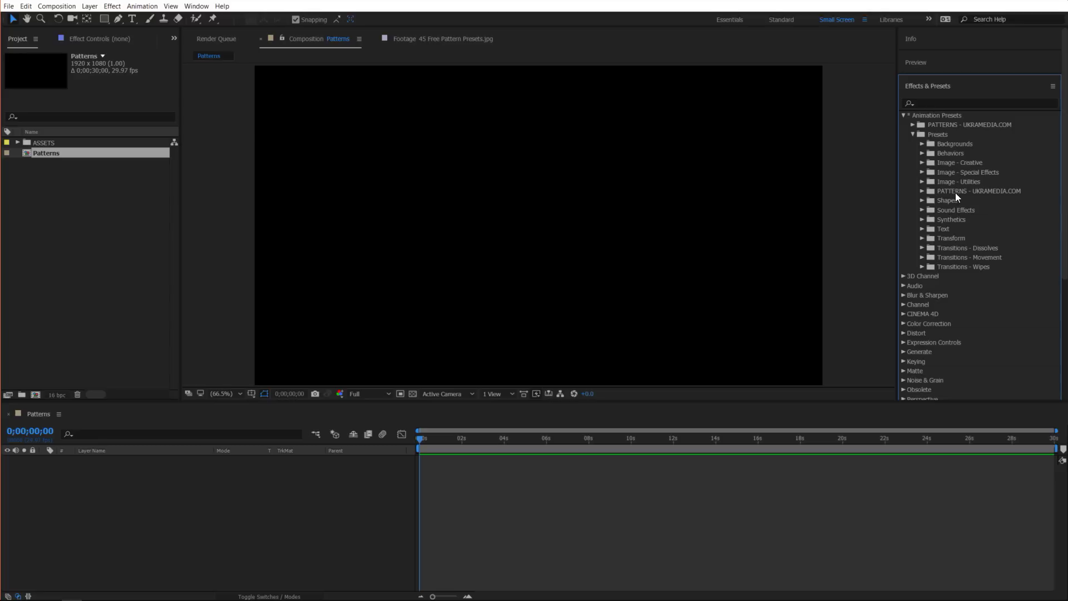
{"action": "left_click", "coordinate": [913, 135]}
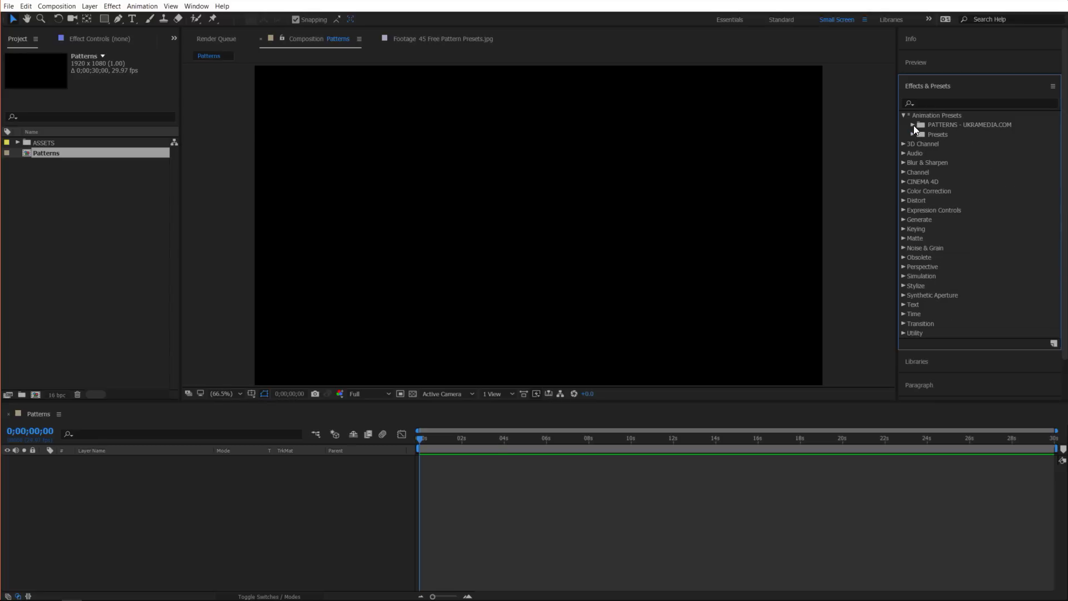
{"action": "left_click", "coordinate": [912, 125]}
{"action": "scroll", "coordinate": [949, 279], "scroll_direction": "down", "scroll_amount": 4}
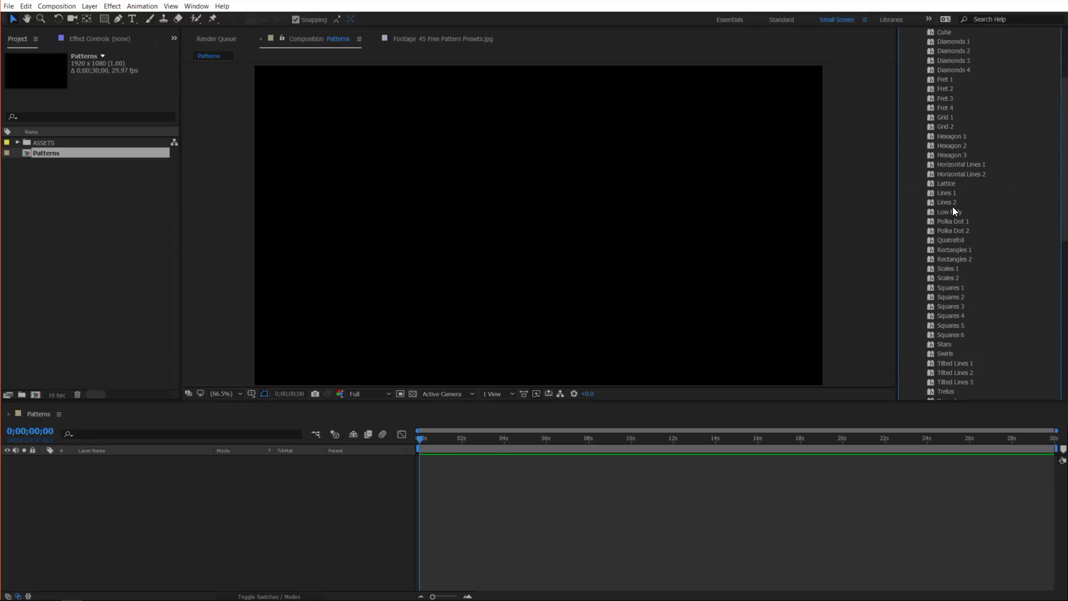
{"action": "scroll", "coordinate": [951, 212], "scroll_direction": "up", "scroll_amount": 3}
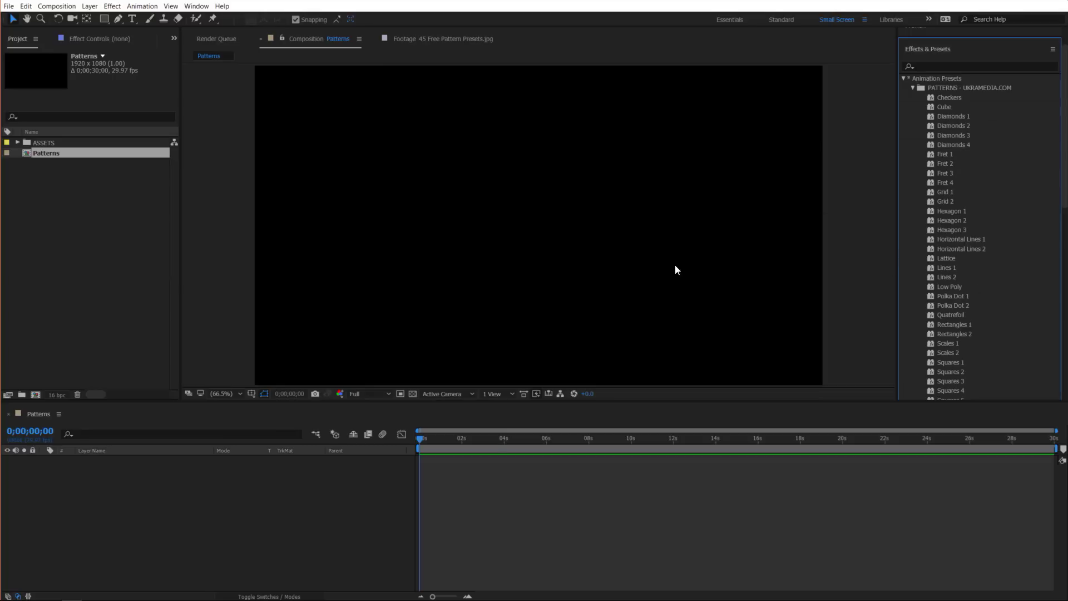
{"action": "left_click", "coordinate": [361, 499]}
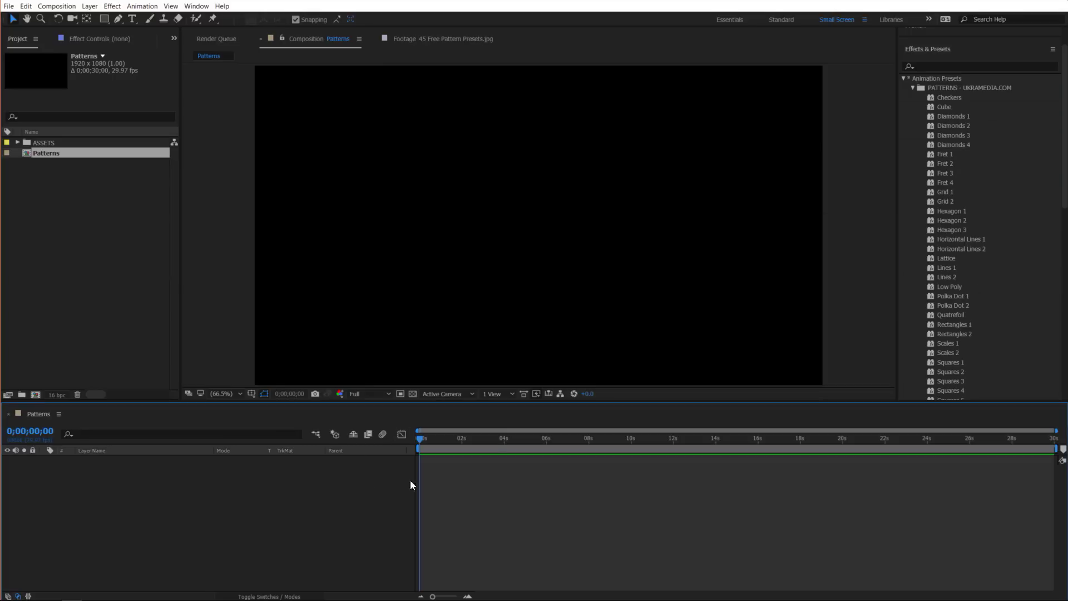
- Preview the Lattice, Grid 2 and Grid 1 patterns, undoing each to leave the comp empty
{"action": "double_click", "coordinate": [947, 258]}
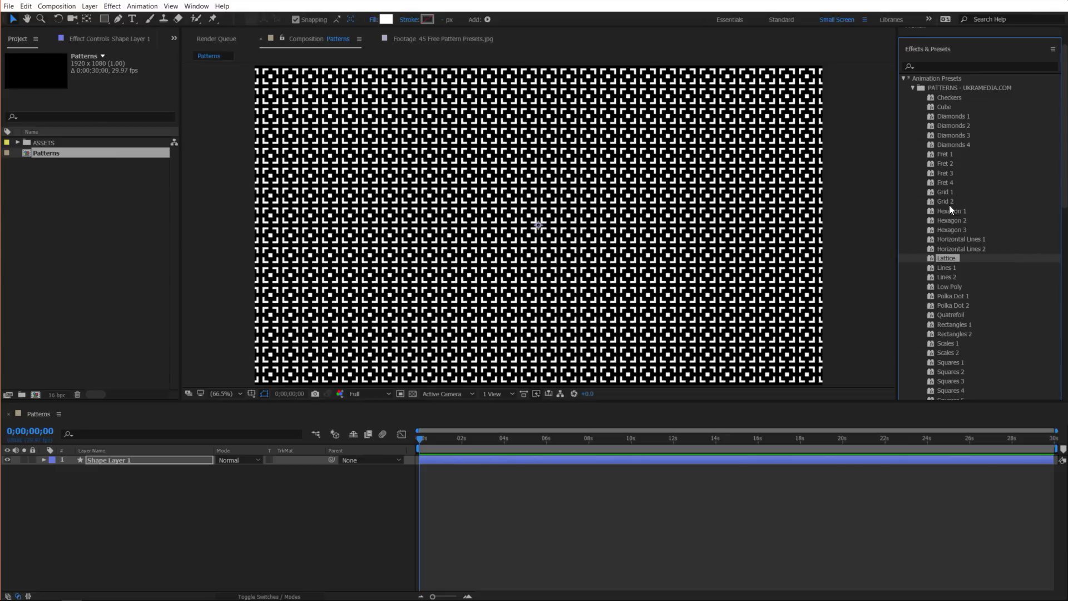
{"action": "key", "text": "ctrl+z"}
{"action": "double_click", "coordinate": [947, 202]}
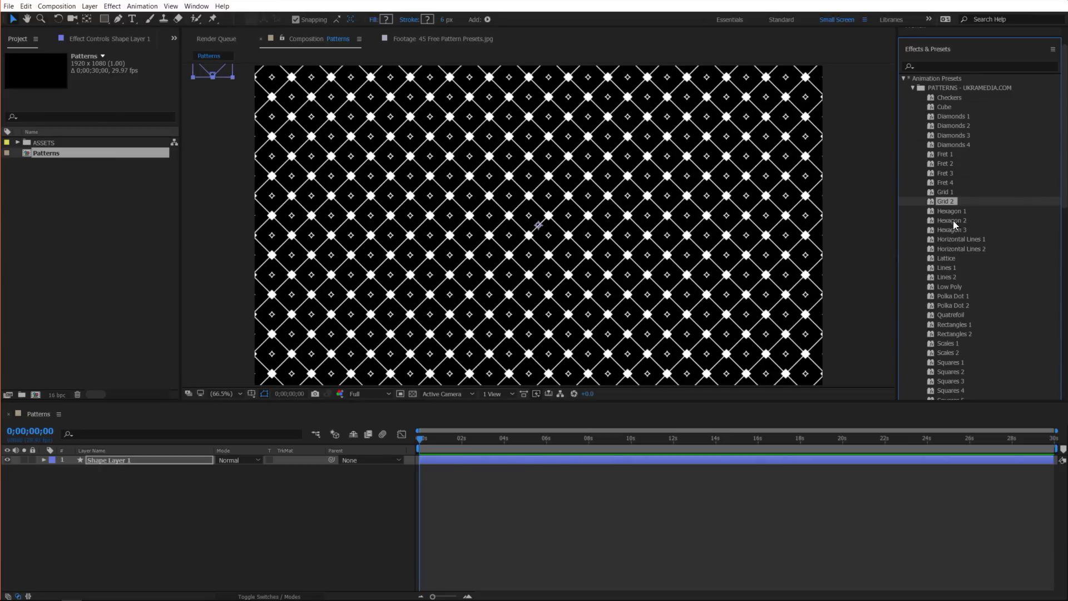
{"action": "key", "text": "ctrl+z"}
{"action": "left_click_drag", "start_coordinate": [949, 192], "coordinate": [532, 203]}
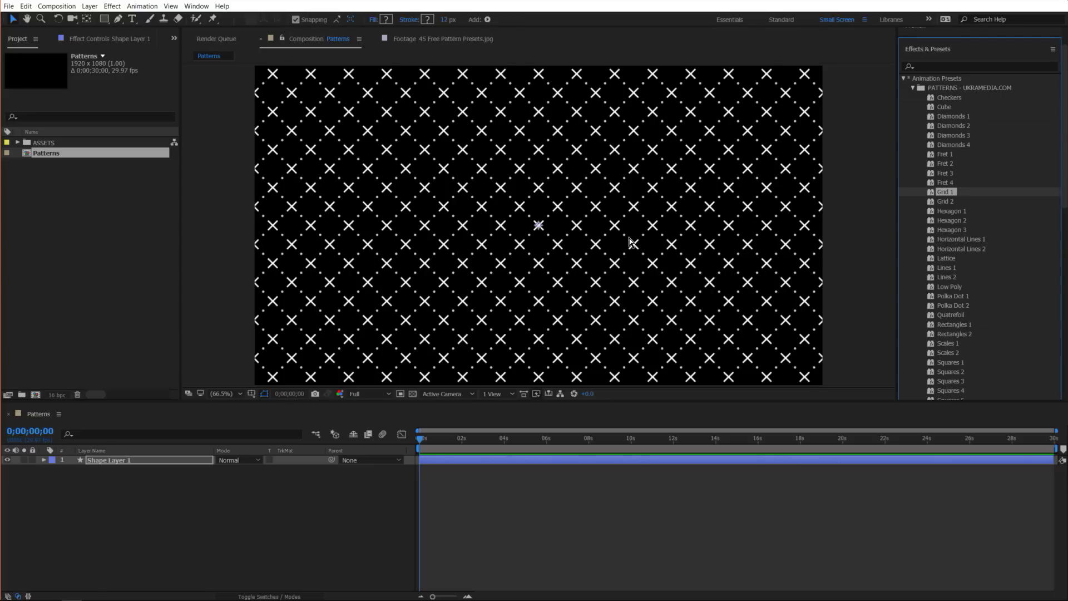
{"action": "key", "text": "ctrl+z"}
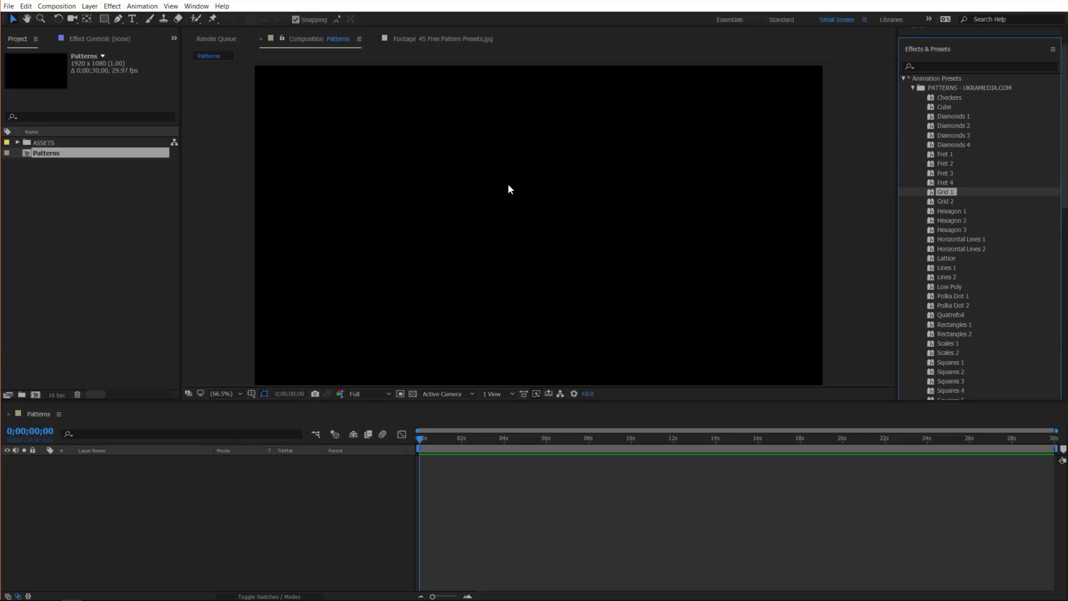
- Add a full-frame orange rectangle shape layer to the Patterns composition
{"action": "left_click", "coordinate": [103, 18]}
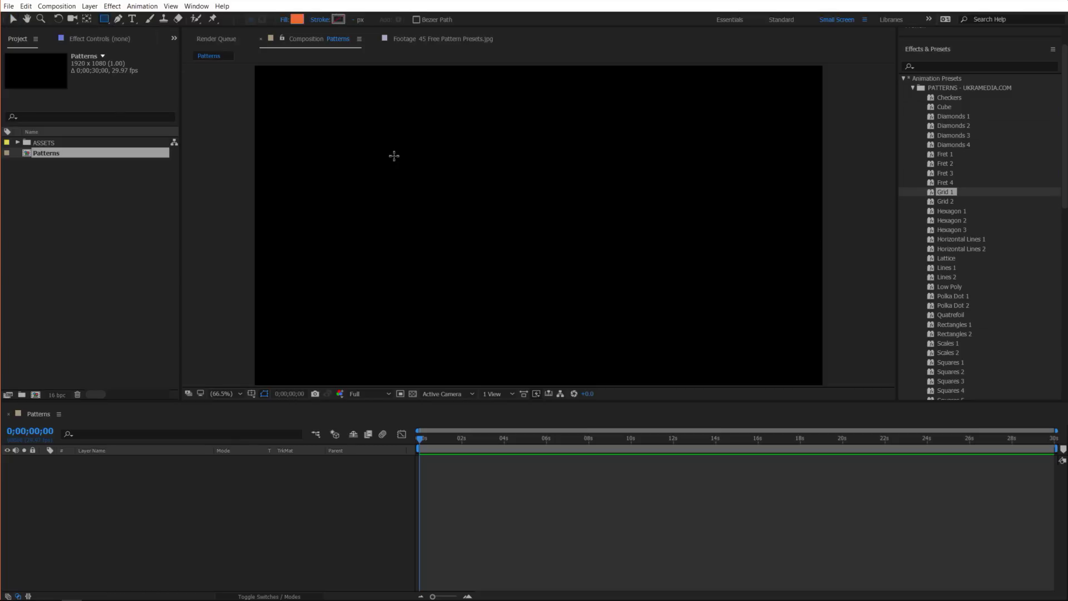
{"action": "left_click", "coordinate": [256, 471]}
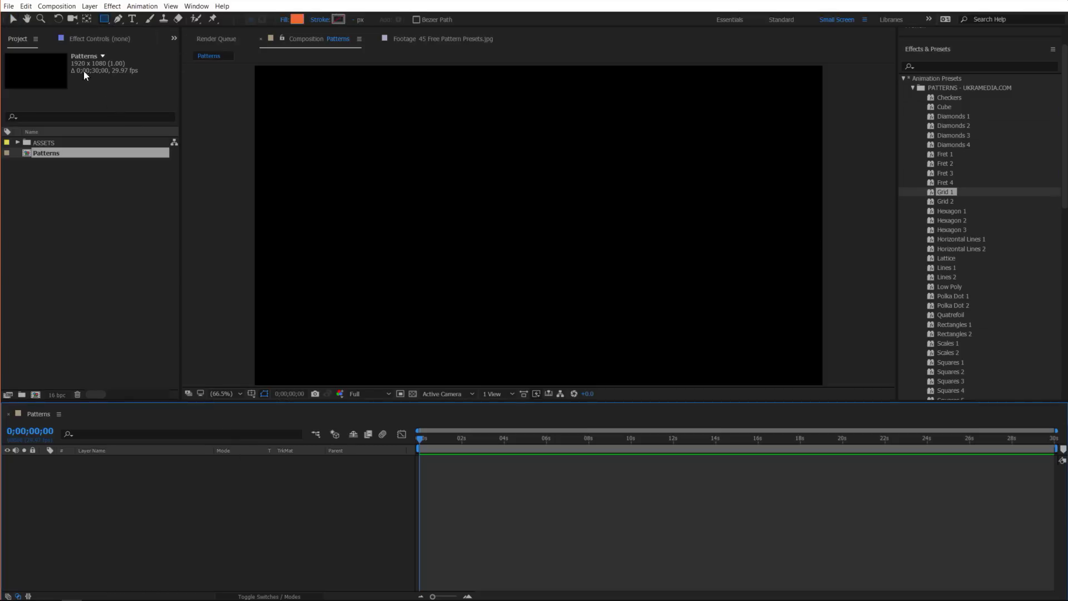
{"action": "double_click", "coordinate": [104, 20]}
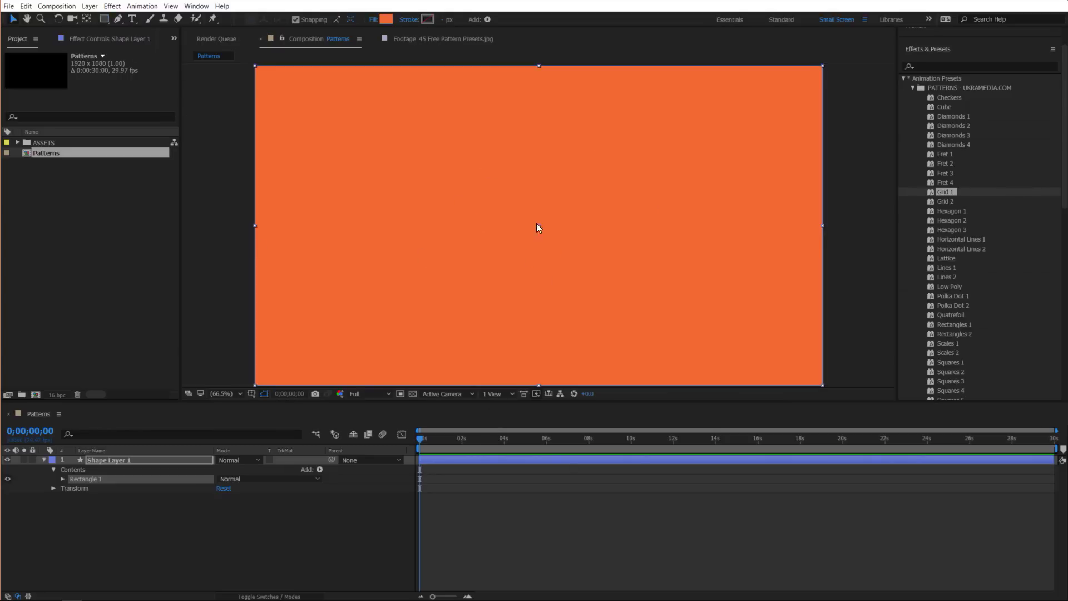
{"action": "left_click", "coordinate": [269, 501]}
- Add white UKRAMEDIA.COM text, centring its anchor point and position in the composition
{"action": "left_click", "coordinate": [132, 19]}
{"action": "double_click", "coordinate": [130, 21]}
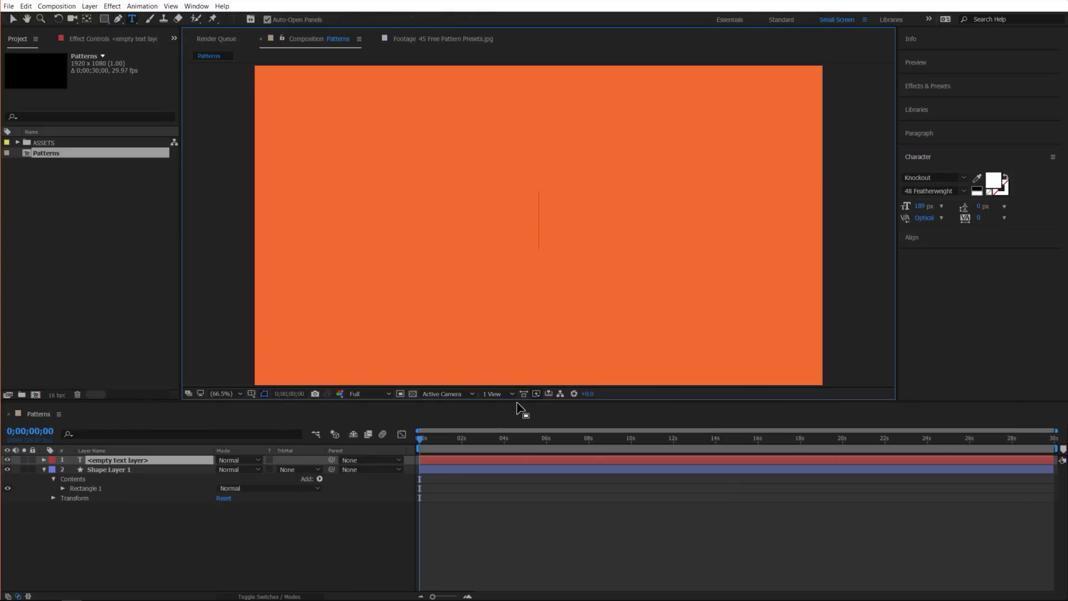
{"action": "type", "text": "UKRAM"}
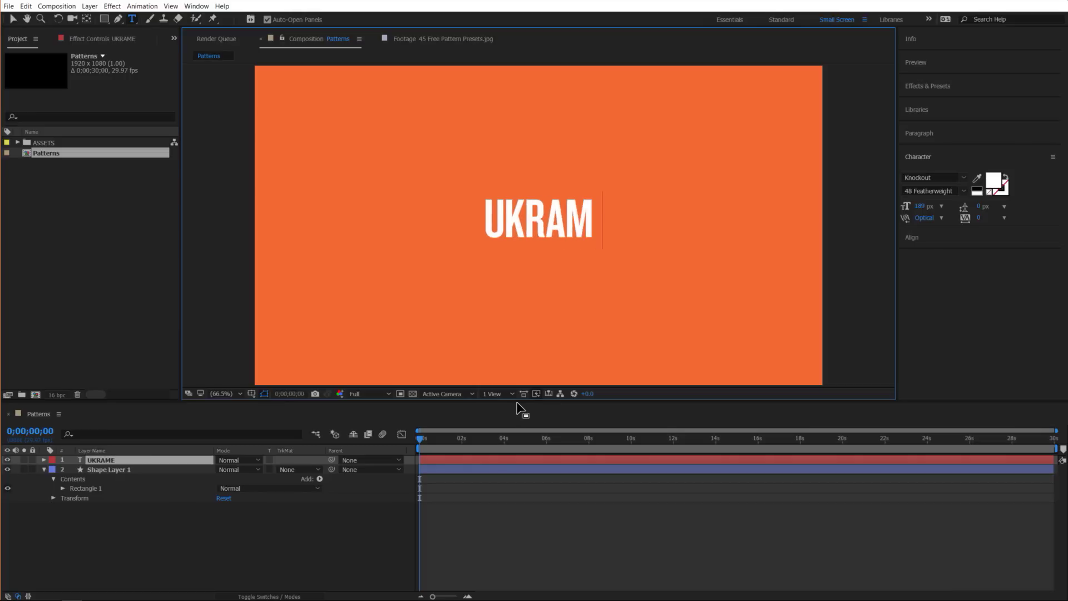
{"action": "type", "text": "EDIA.COM"}
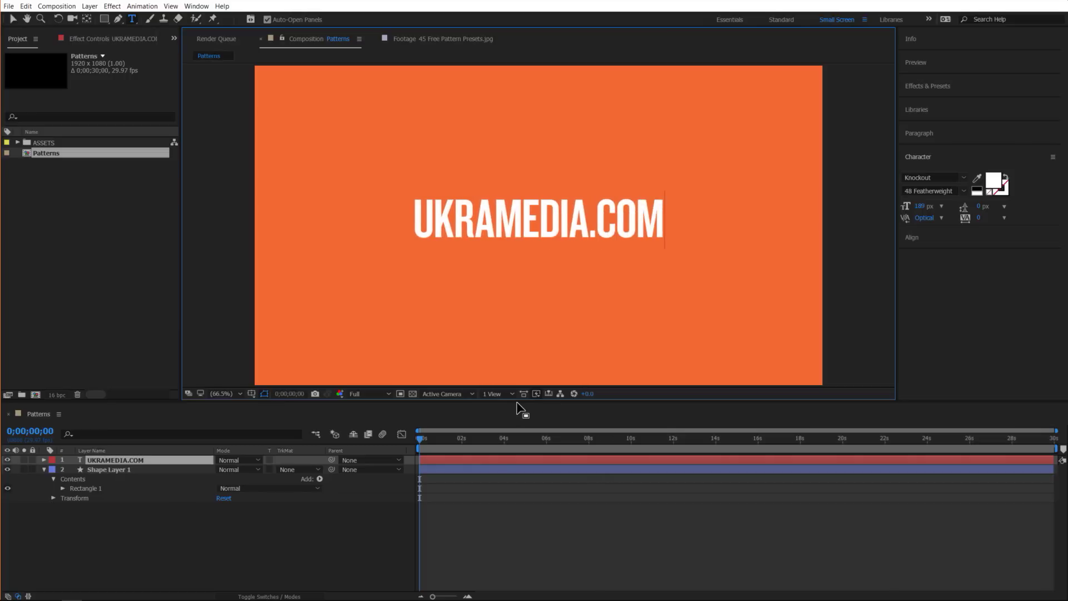
{"action": "left_click", "coordinate": [191, 466]}
{"action": "left_click", "coordinate": [192, 462]}
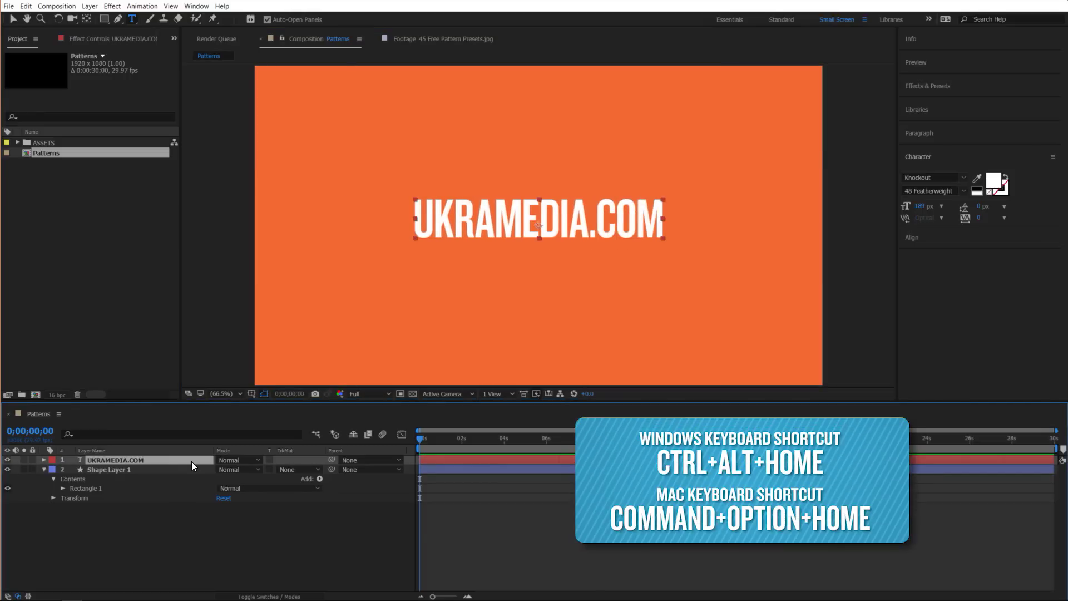
{"action": "key", "text": "ctrl+alt+Home"}
{"action": "key", "text": "ctrl+Home"}
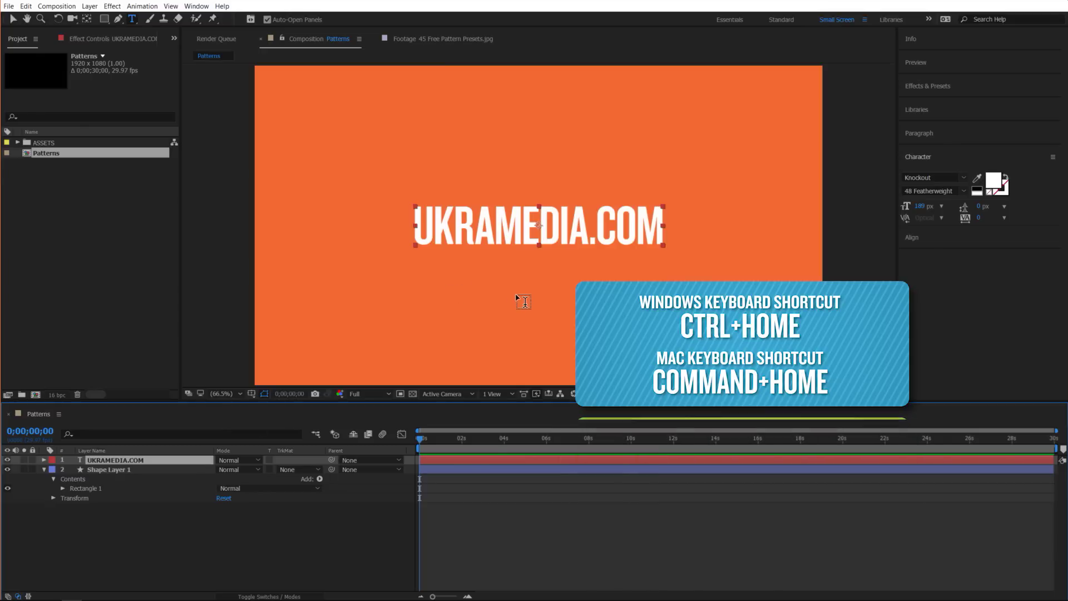
{"action": "left_click", "coordinate": [312, 506]}
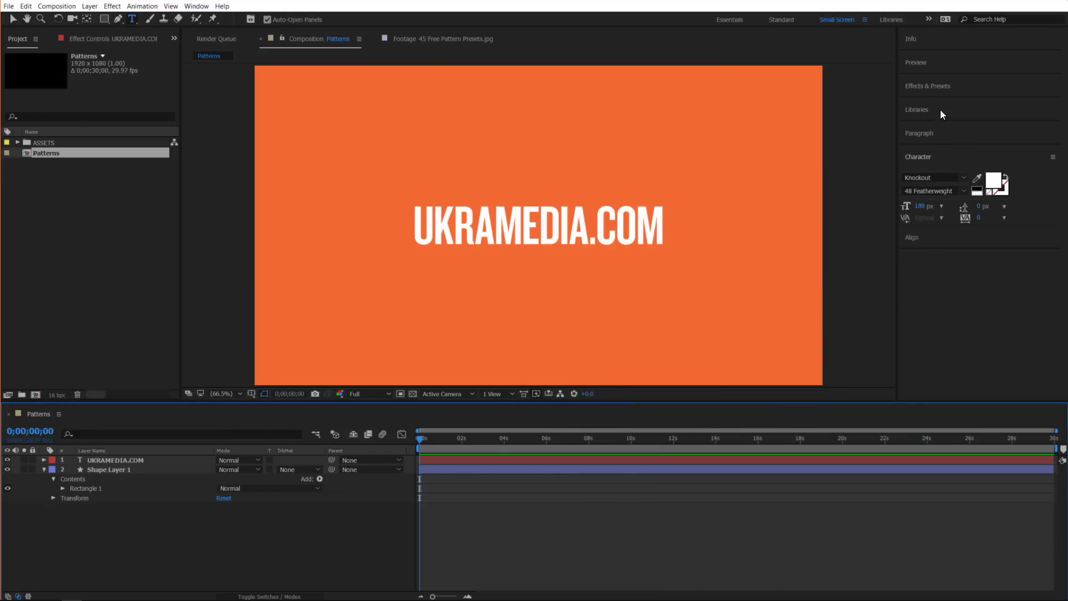
- Apply the Low Poly pattern preset and move its layer below the UKRAMEDIA.COM text
{"action": "left_click", "coordinate": [936, 86]}
{"action": "scroll", "coordinate": [949, 279], "scroll_direction": "down", "scroll_amount": 5}
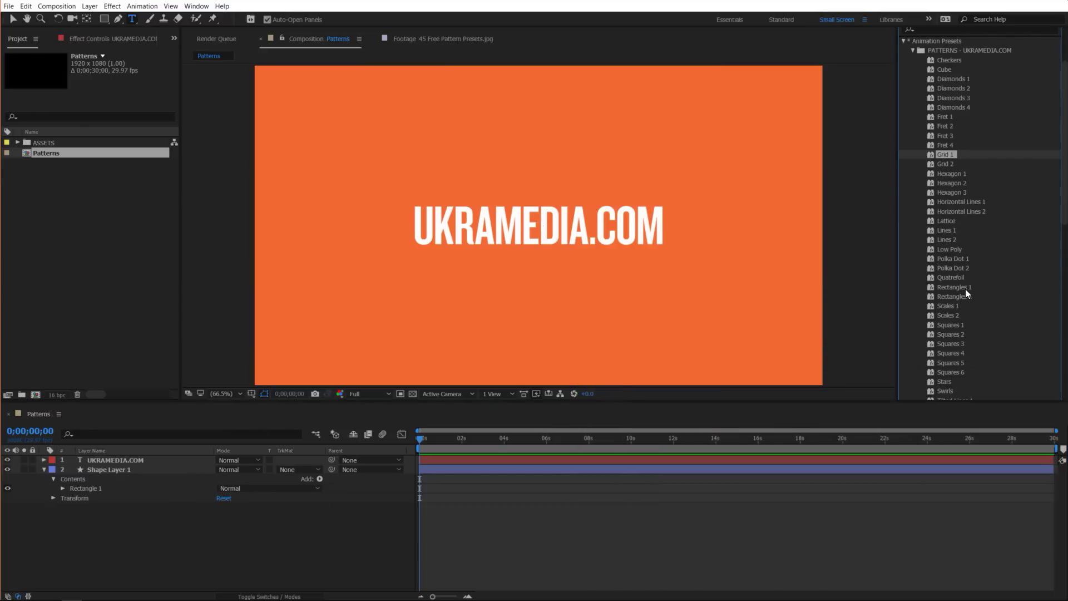
{"action": "scroll", "coordinate": [972, 304], "scroll_direction": "down", "scroll_amount": 2}
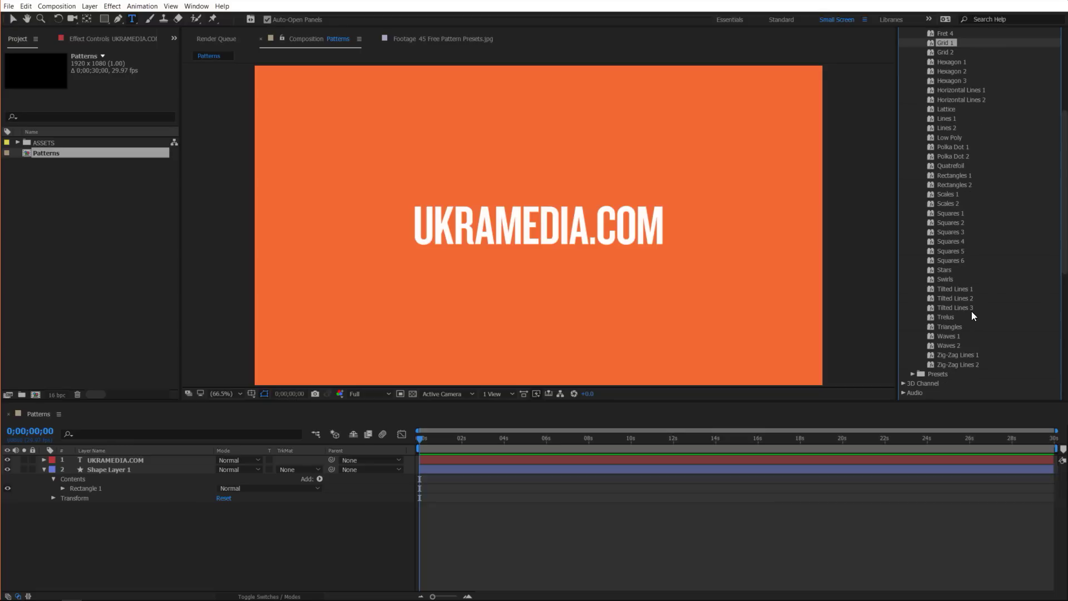
{"action": "double_click", "coordinate": [953, 138]}
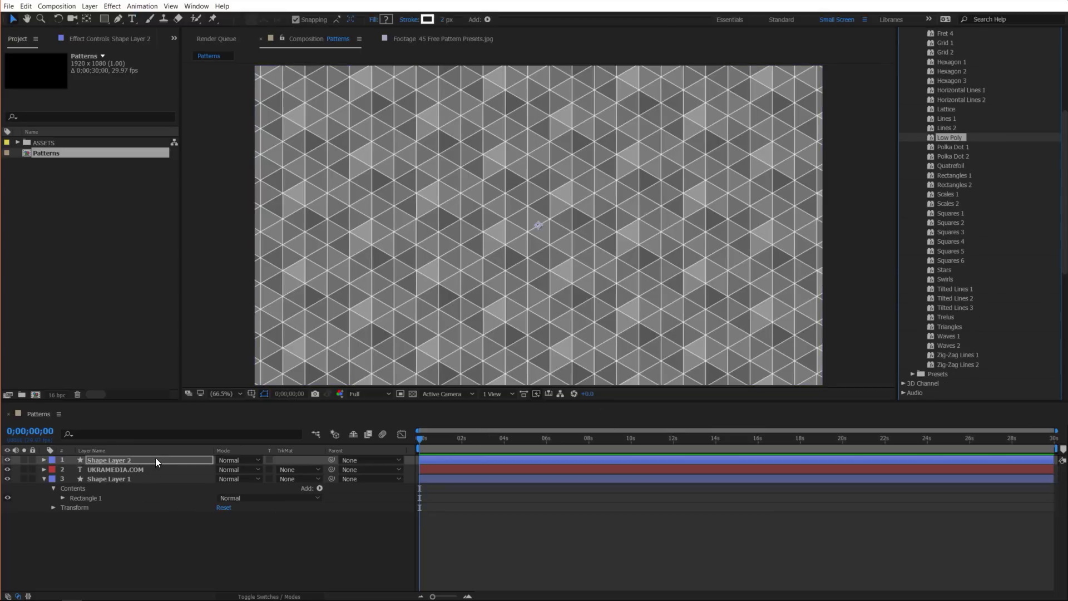
{"action": "left_click_drag", "start_coordinate": [155, 457], "coordinate": [153, 473]}
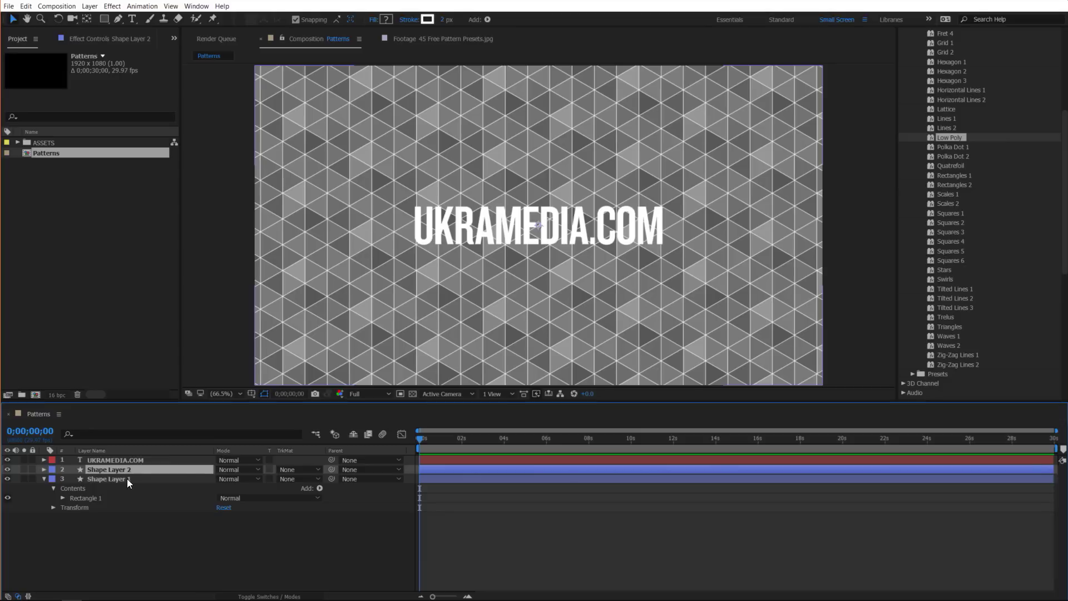
- Set the pattern layer's blending mode to Overlay and its opacity to 30%
{"action": "left_click", "coordinate": [242, 469]}
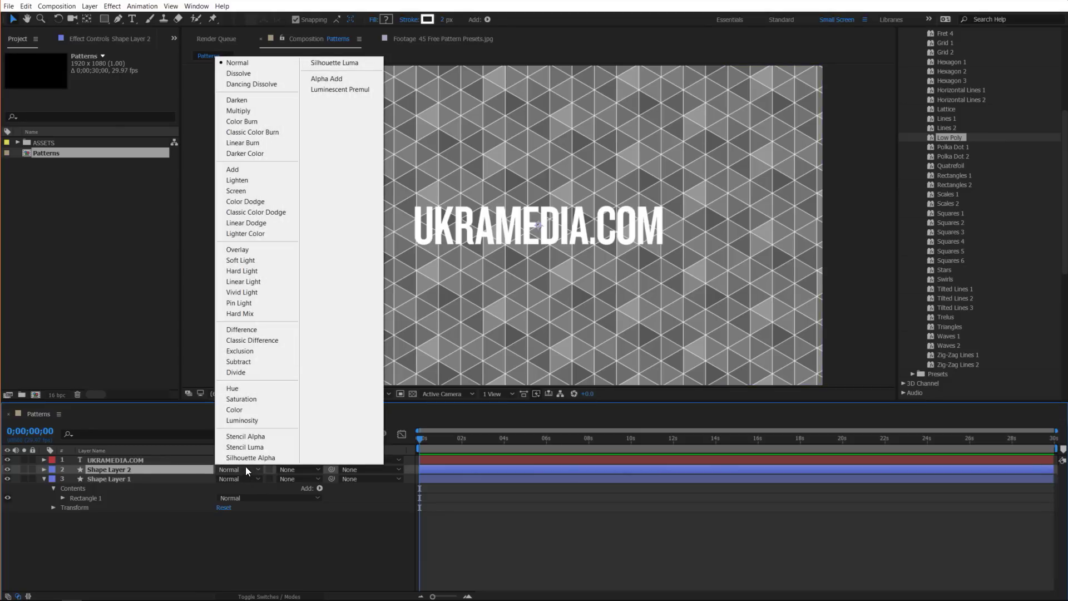
{"action": "left_click", "coordinate": [238, 250]}
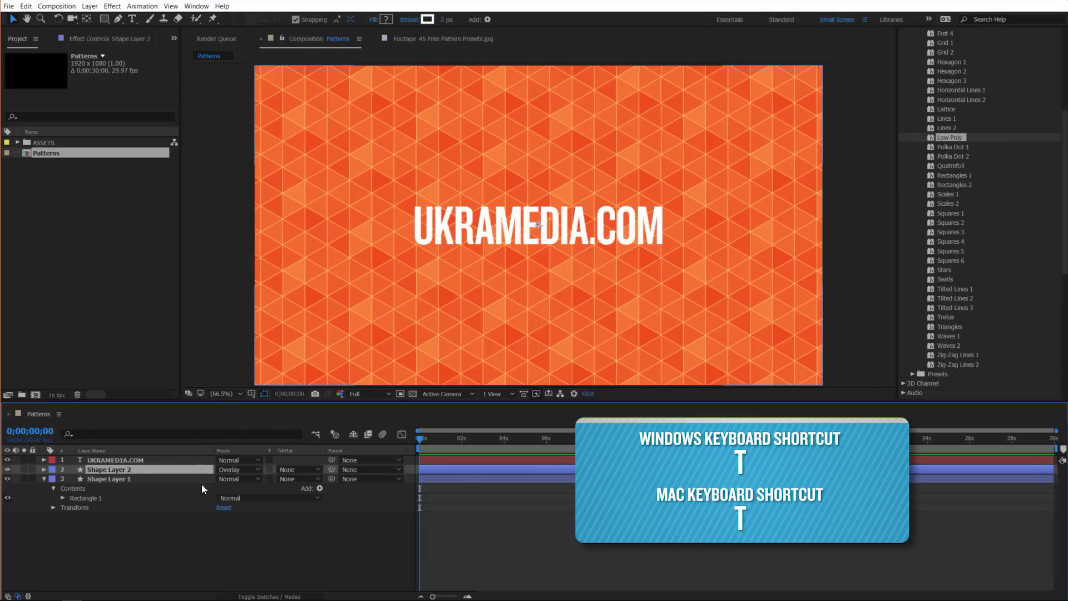
{"action": "key", "text": "t"}
{"action": "left_click", "coordinate": [225, 478]}
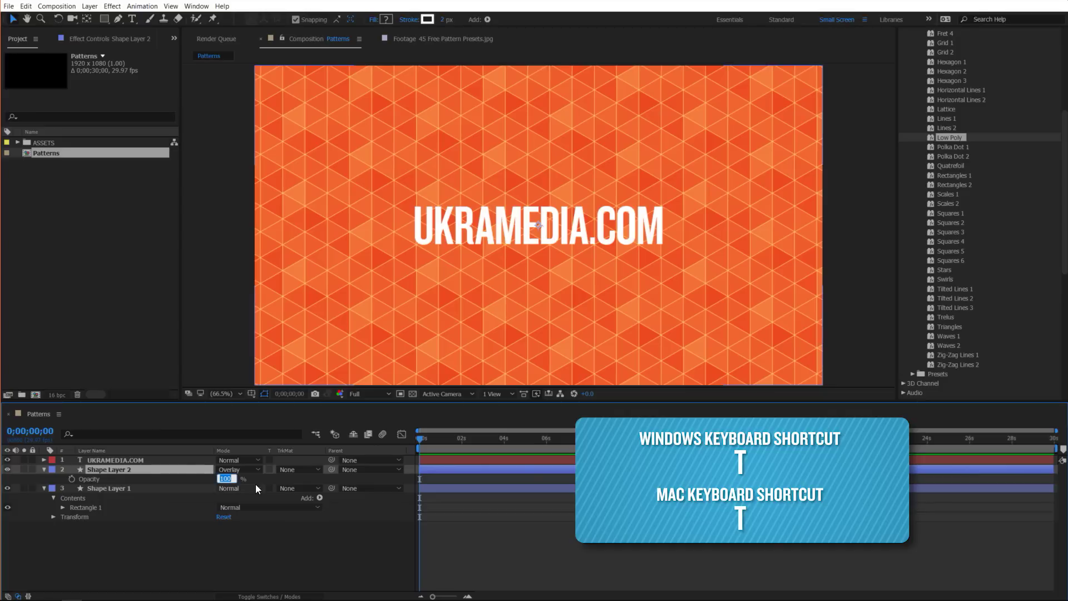
{"action": "type", "text": "30"}
{"action": "key", "text": "Return"}
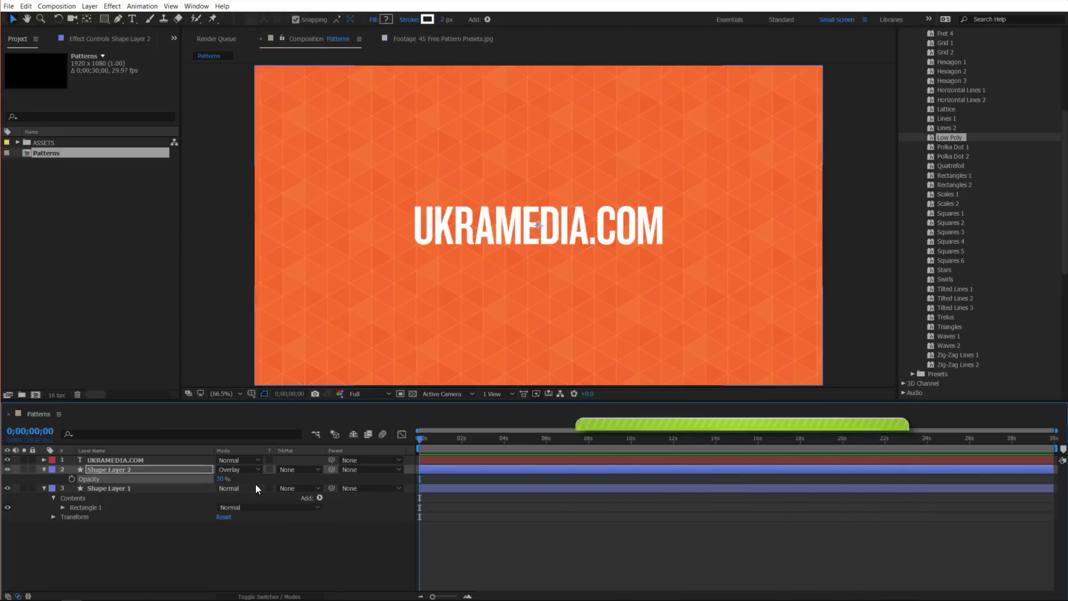
{"action": "left_click", "coordinate": [325, 535]}
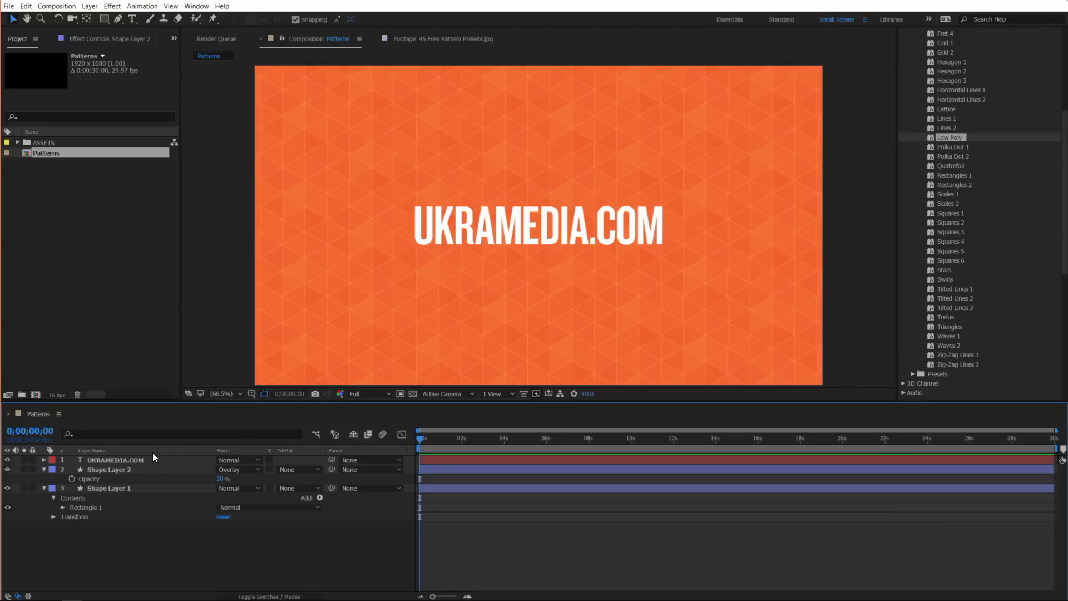
- Cycle Shape Layer 2 through Squares 2, Lines 2 and Hexagon 2, settling on Fret 4
{"action": "left_click", "coordinate": [131, 469]}
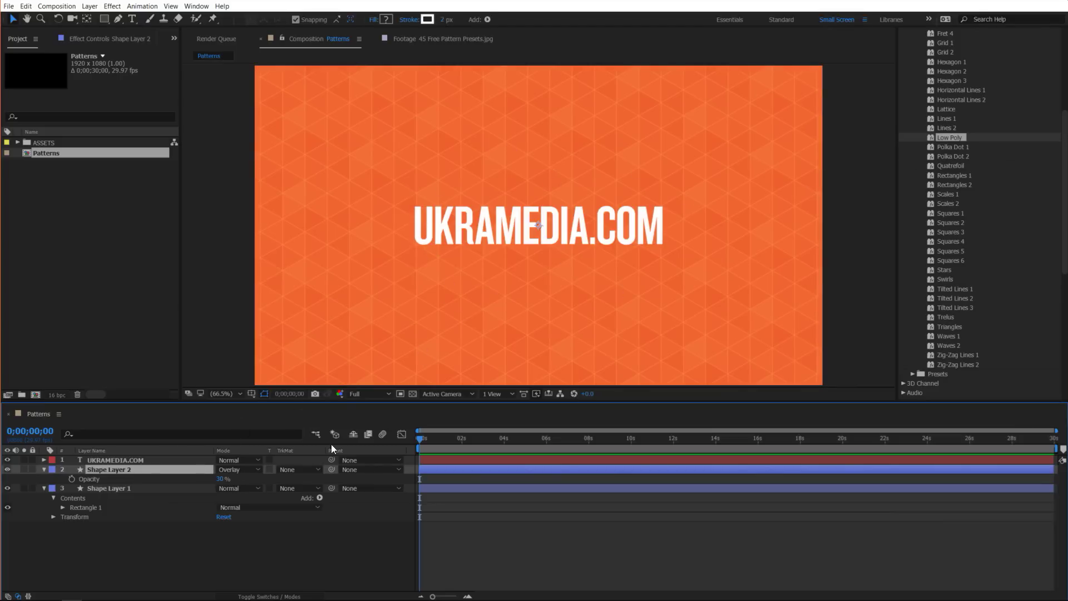
{"action": "double_click", "coordinate": [957, 221]}
{"action": "double_click", "coordinate": [948, 128]}
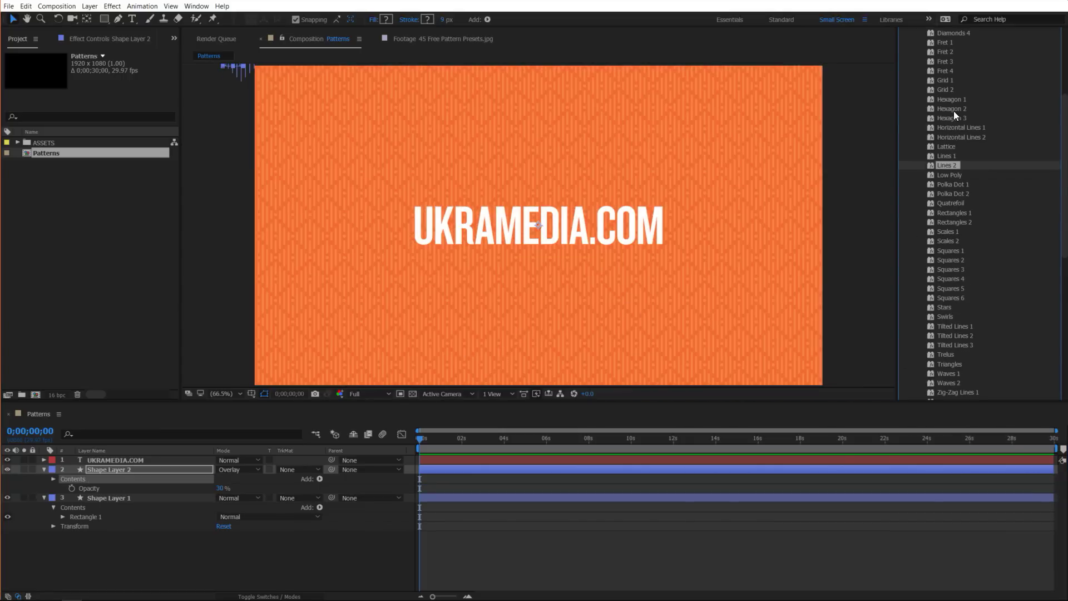
{"action": "double_click", "coordinate": [954, 109]}
{"action": "double_click", "coordinate": [950, 108]}
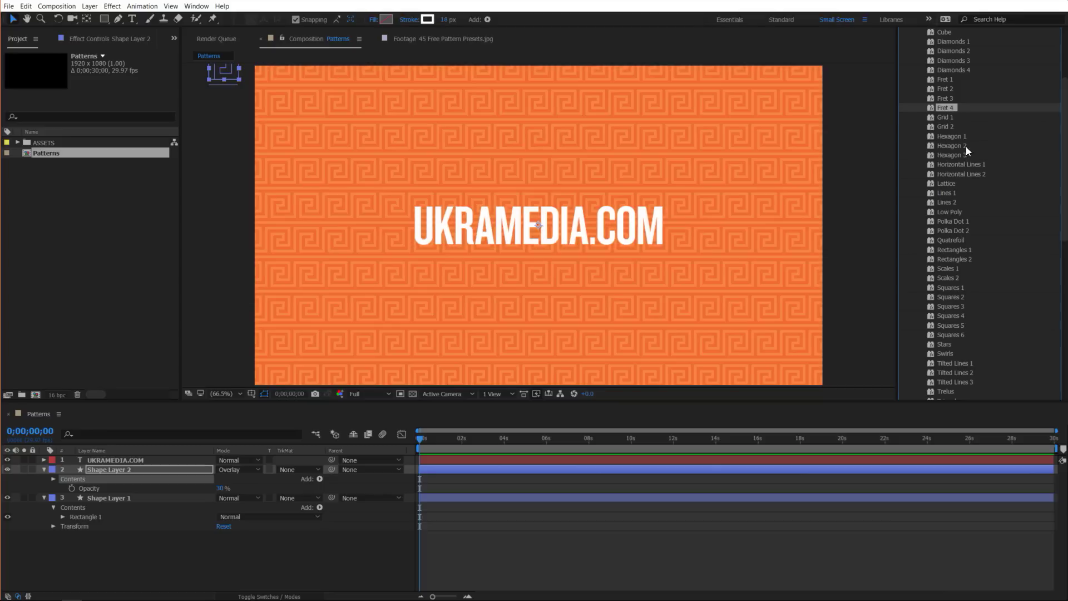